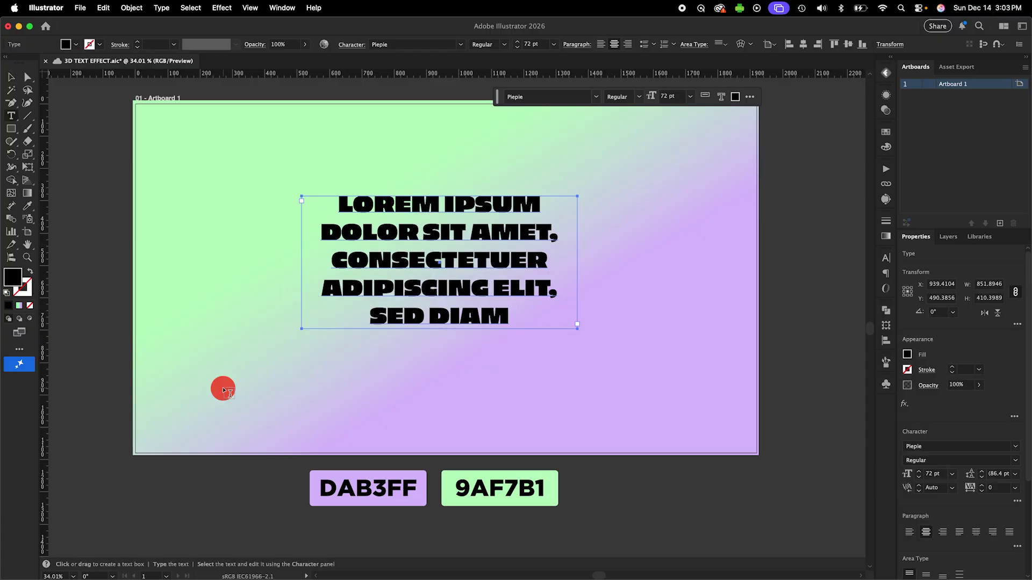
# - Place a point-text line reading LOREM IPSUM near the artboard's lower-left corner and rotate it diagonally
pyautogui.click(223, 387)
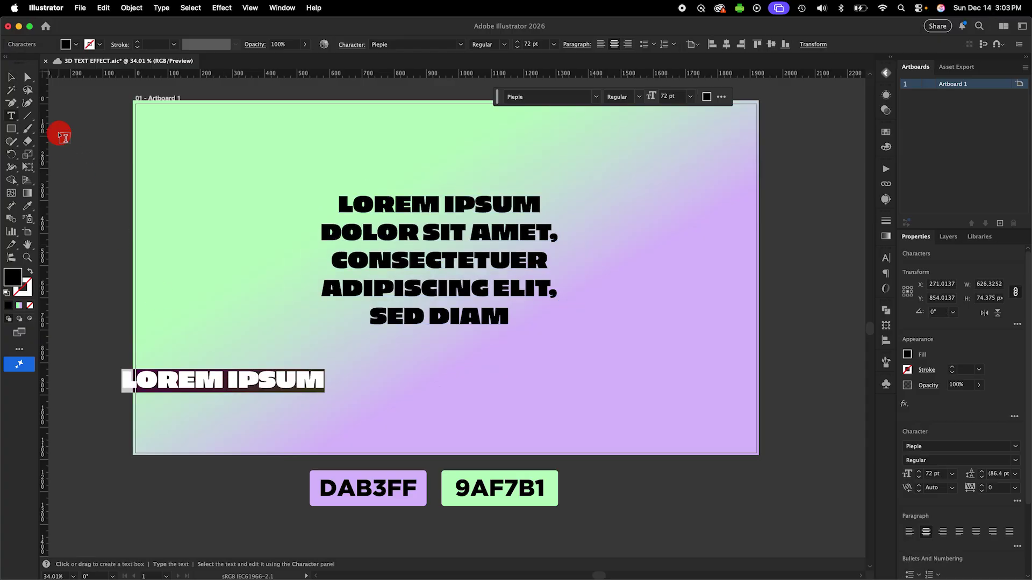
pyautogui.click(11, 77)
pyautogui.moveTo(329, 362); pyautogui.dragTo(285, 437)
# - Rotate the multi-line Lorem ipsum text block with the Free Transform tool
pyautogui.click(472, 283)
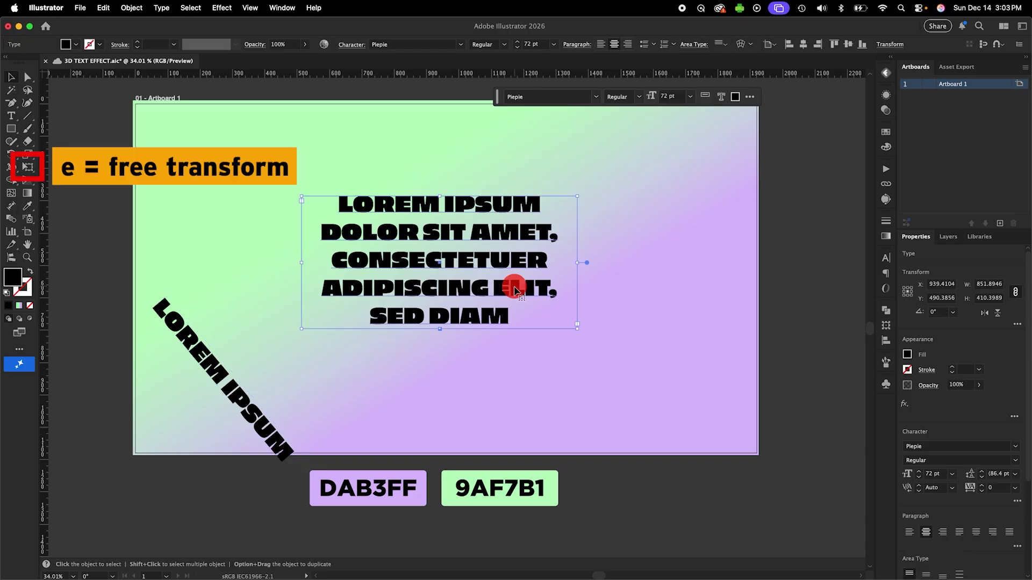
pyautogui.press('e')
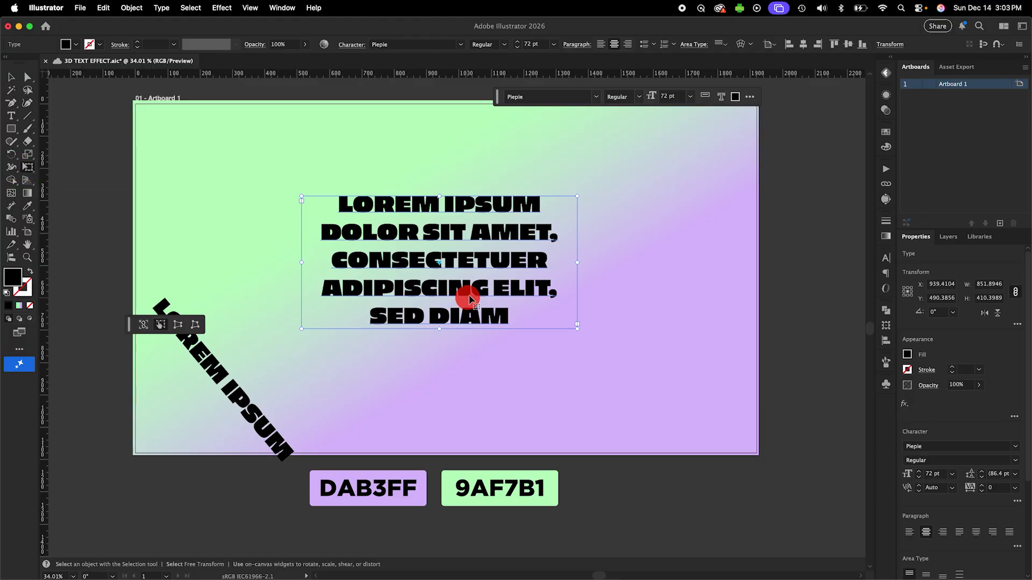
pyautogui.moveTo(585, 195); pyautogui.dragTo(551, 321)
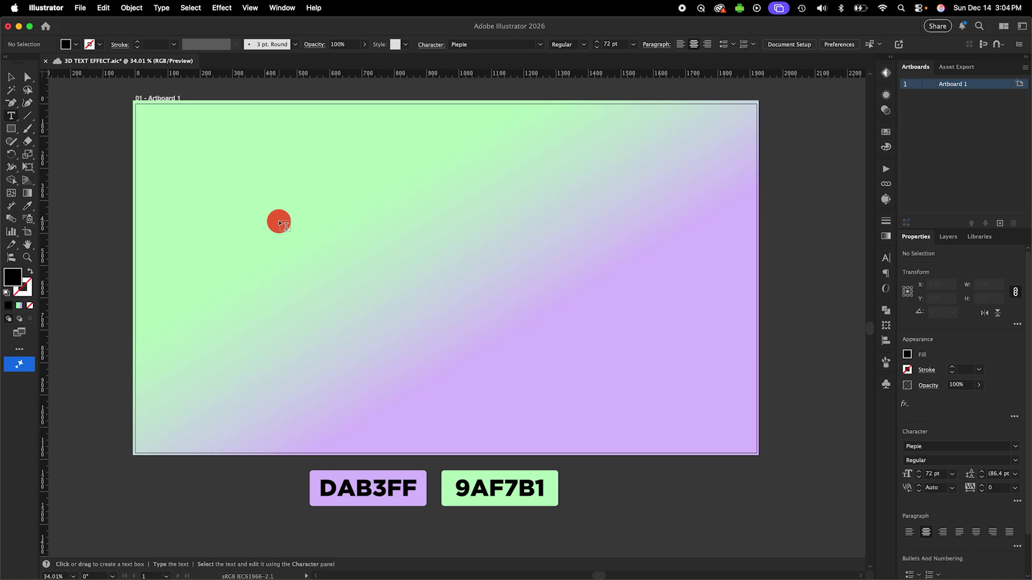
# - Add point text reading YOU at 300 pt on the upper-left part of the artboard
pyautogui.click(280, 222)
pyautogui.write('V')
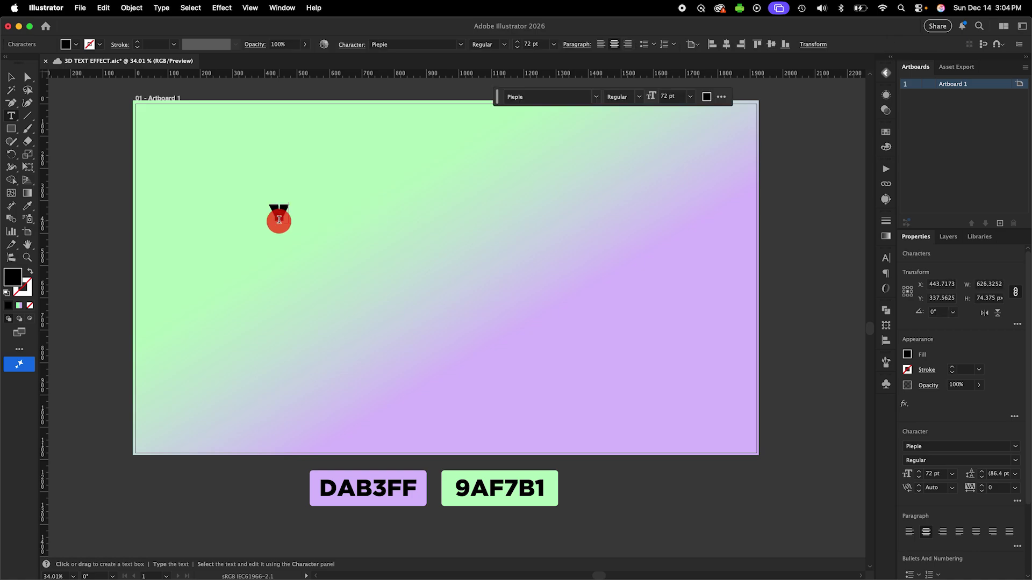
pyautogui.write('OU')
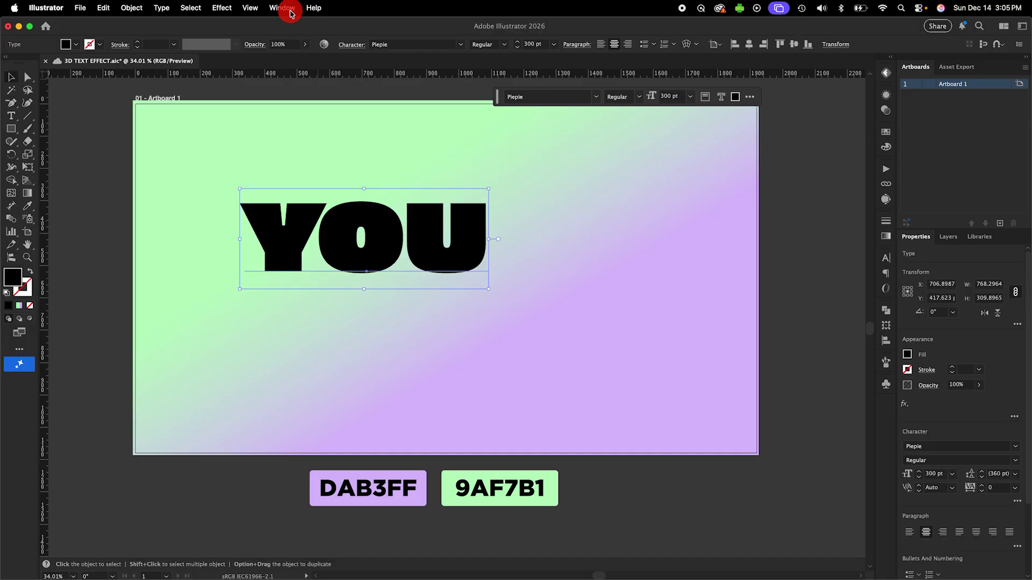
# - Apply a 3D Inflate effect to the YOU text with 60 px depth, 30% volume and both sides inflated
pyautogui.click(284, 8)
pyautogui.click(326, 205)
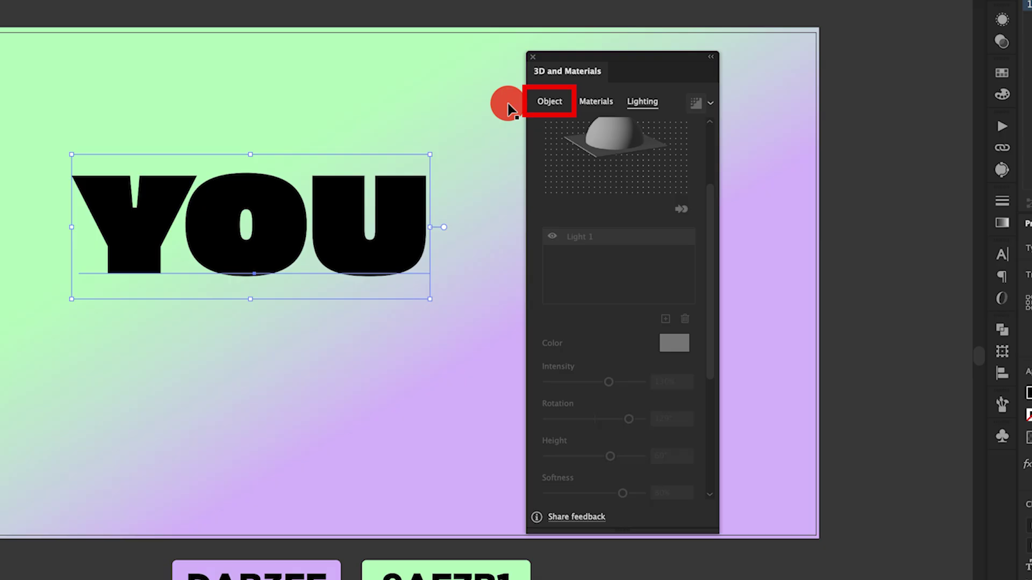
pyautogui.click(557, 101)
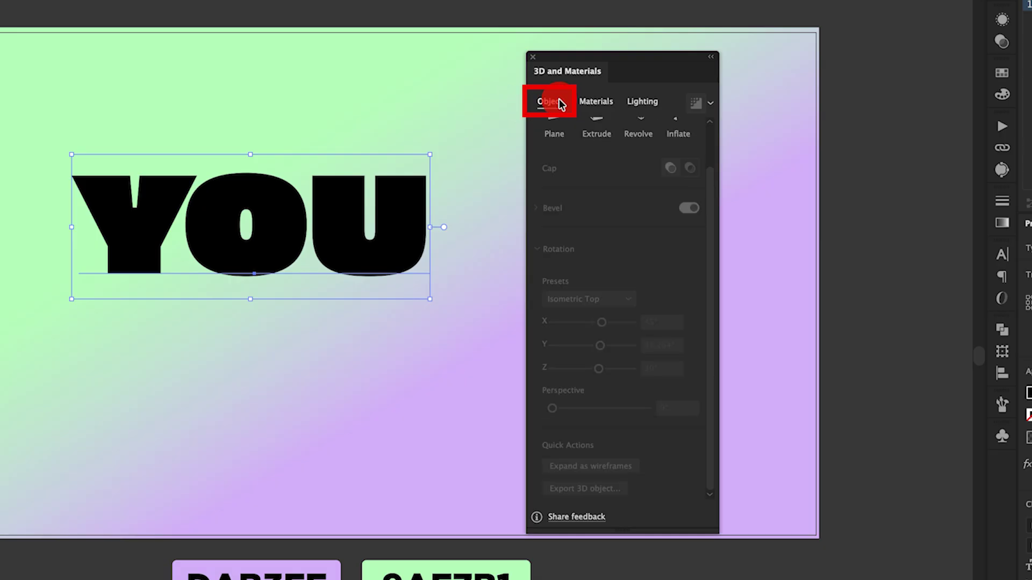
pyautogui.click(677, 158)
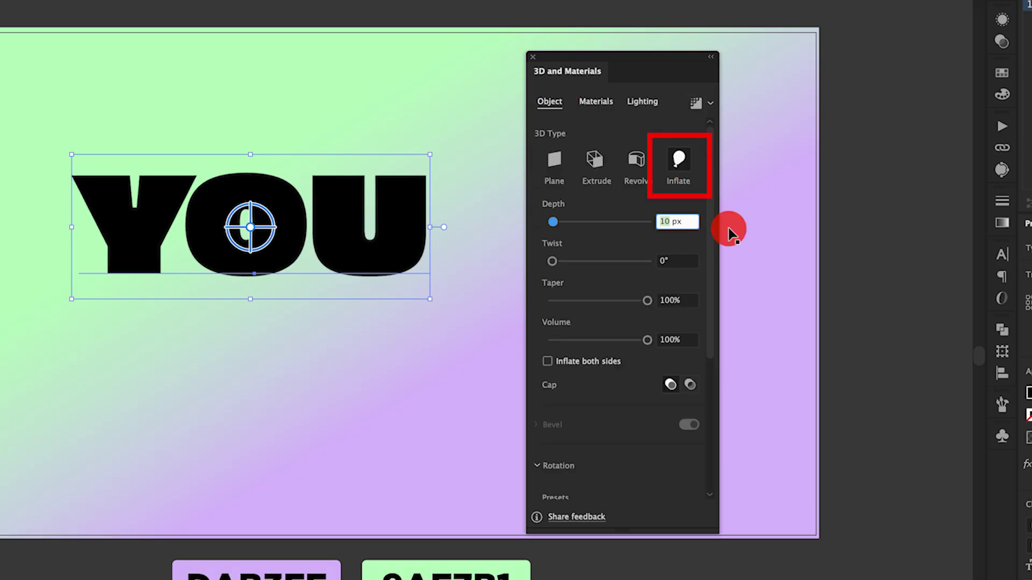
pyautogui.write('60')
pyautogui.click(672, 339)
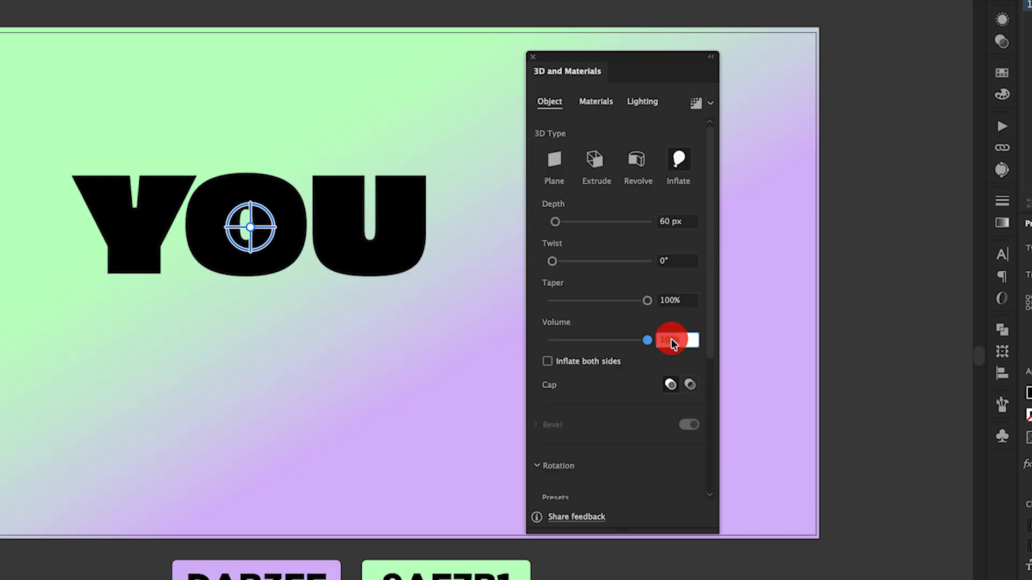
pyautogui.write('30')
pyautogui.press('Return')
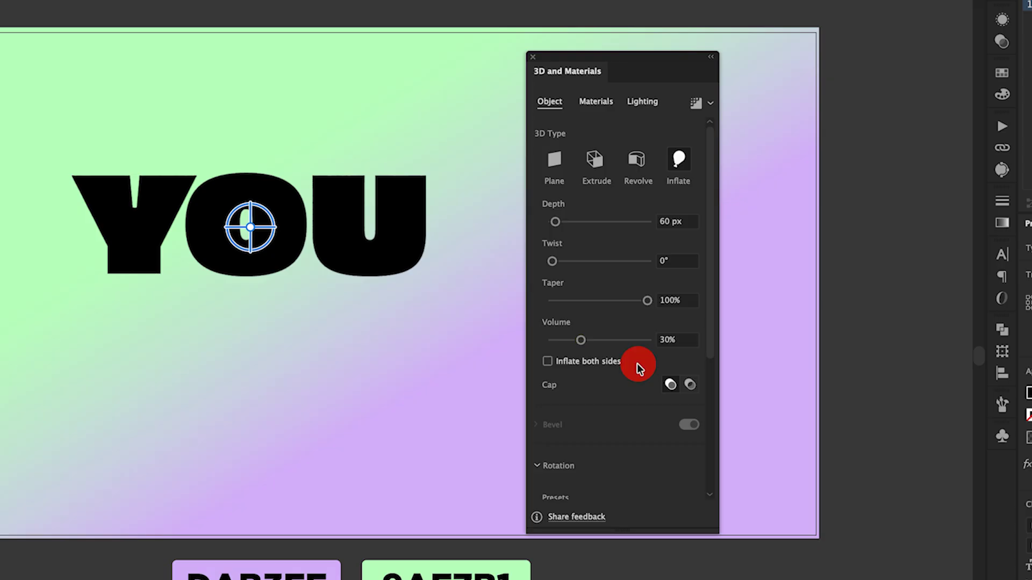
pyautogui.click(547, 361)
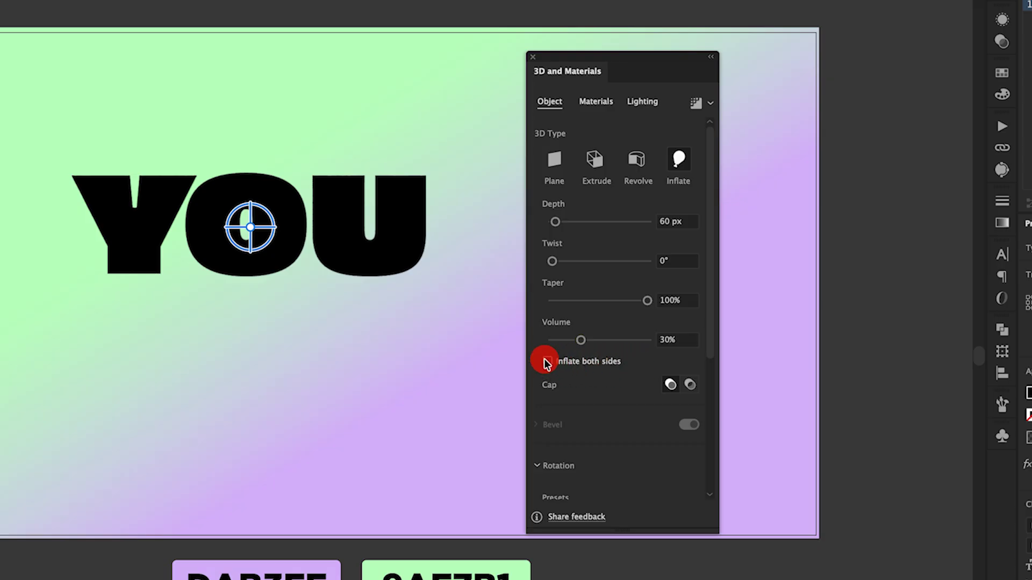
# - Set the 3D rotation preset to Isometric Right and bring up the default material's roughness and metallic properties
pyautogui.scroll(-5, 622, 427)
pyautogui.click(611, 298)
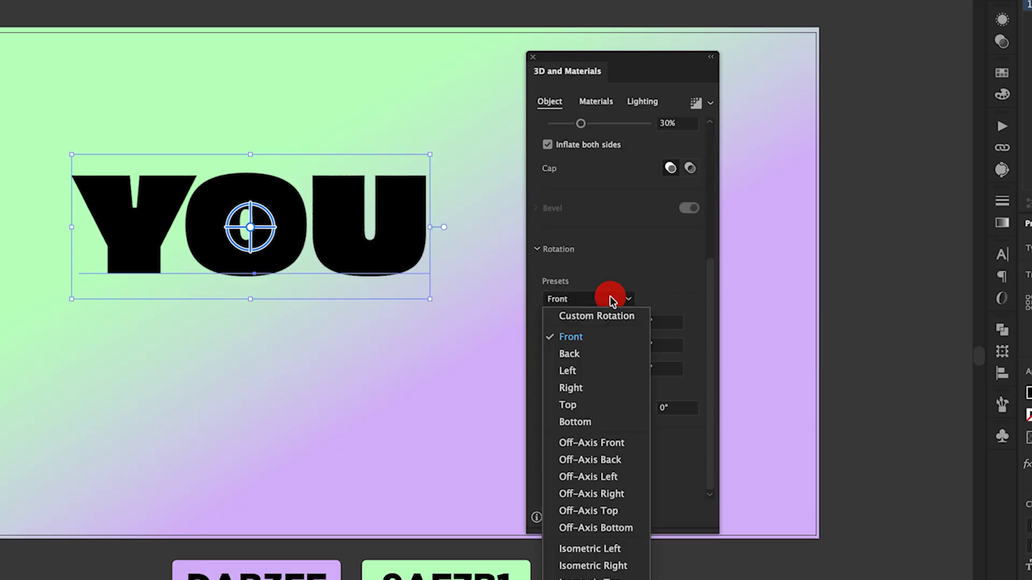
pyautogui.click(593, 566)
pyautogui.click(595, 101)
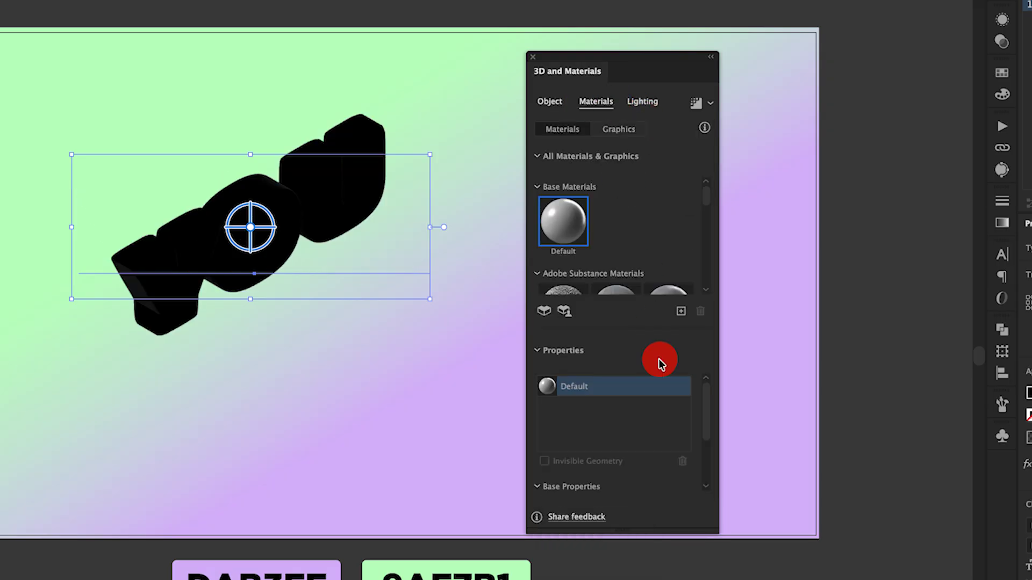
pyautogui.scroll(-3, 657, 445)
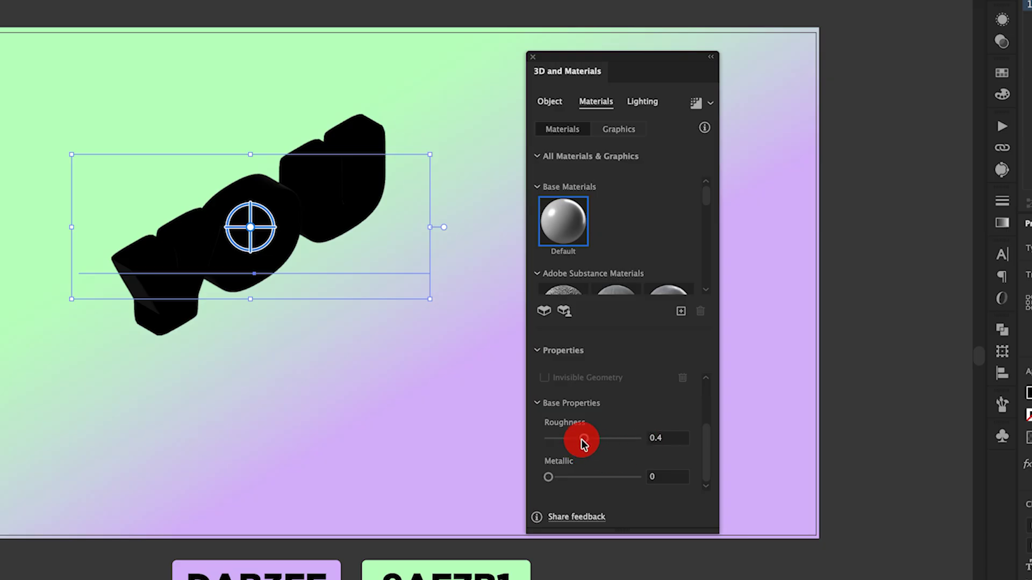
# - Set the 3D light's intensity to 130% and its rotation to 30°
pyautogui.click(645, 101)
pyautogui.scroll(-5, 656, 182)
pyautogui.click(661, 167)
pyautogui.doubleClick(661, 166)
pyautogui.write('130')
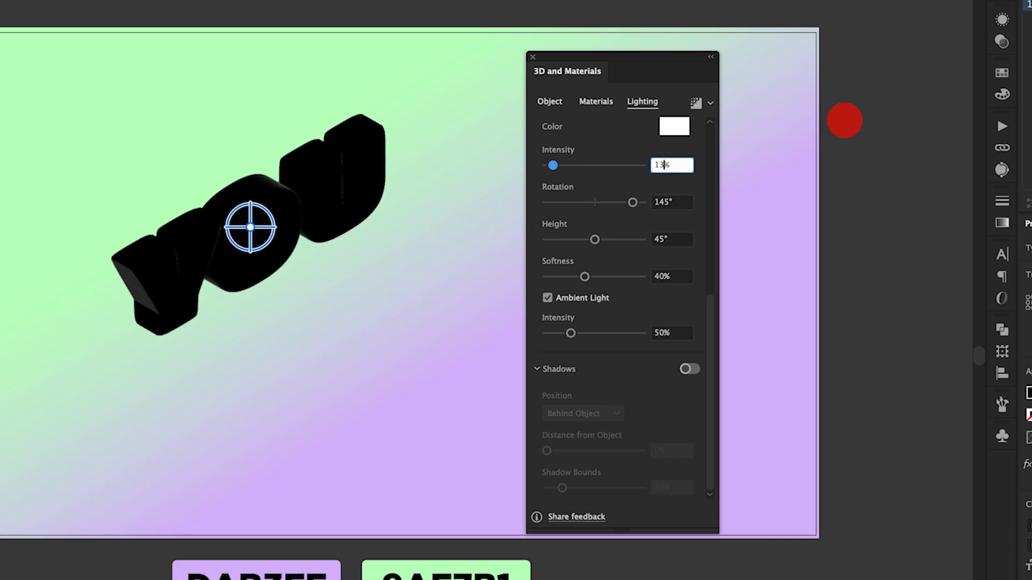
pyautogui.click(685, 206)
pyautogui.doubleClick(686, 208)
pyautogui.write('3')
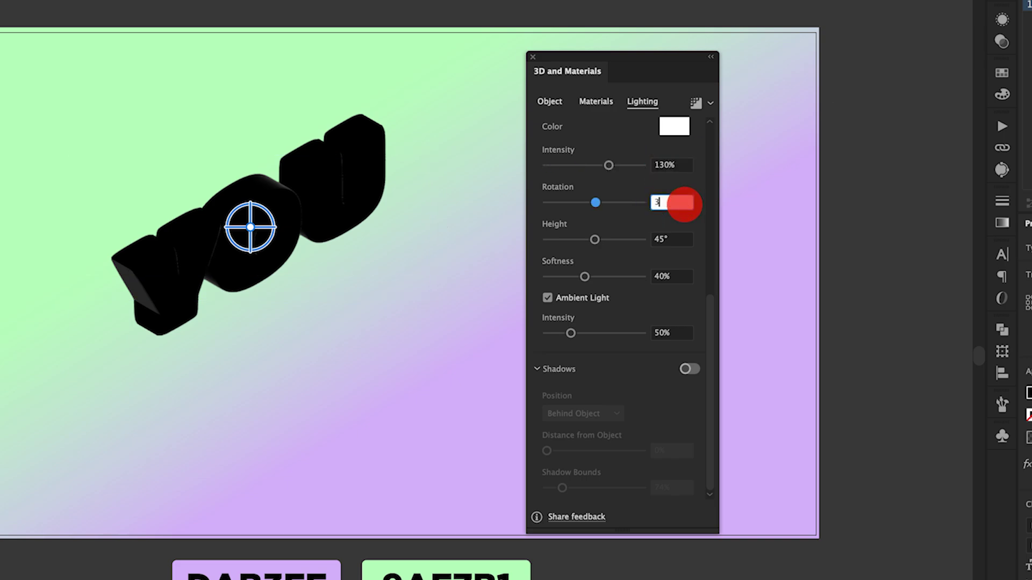
pyautogui.write('0')
pyautogui.press('Tab')
# - Set the light's height to 60°, its softness to 80% and the ambient light intensity to 60%
pyautogui.write('60')
pyautogui.press('Tab')
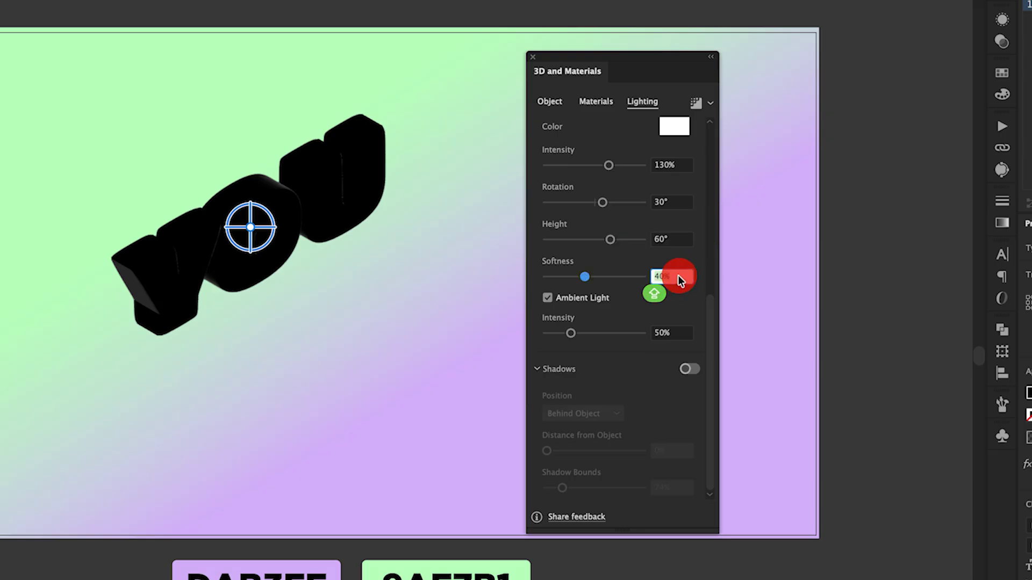
pyautogui.write('80')
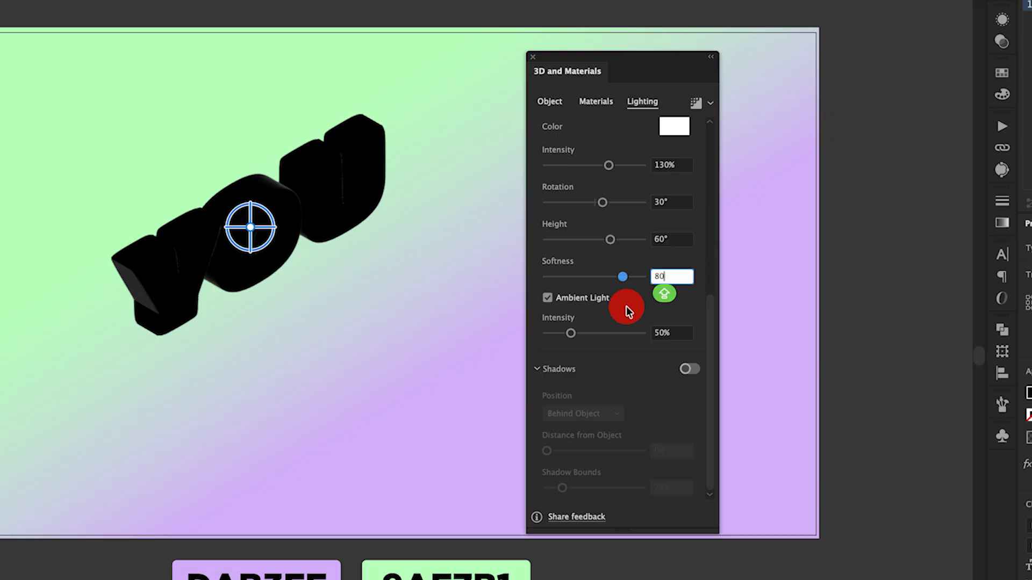
pyautogui.click(684, 333)
pyautogui.write('60')
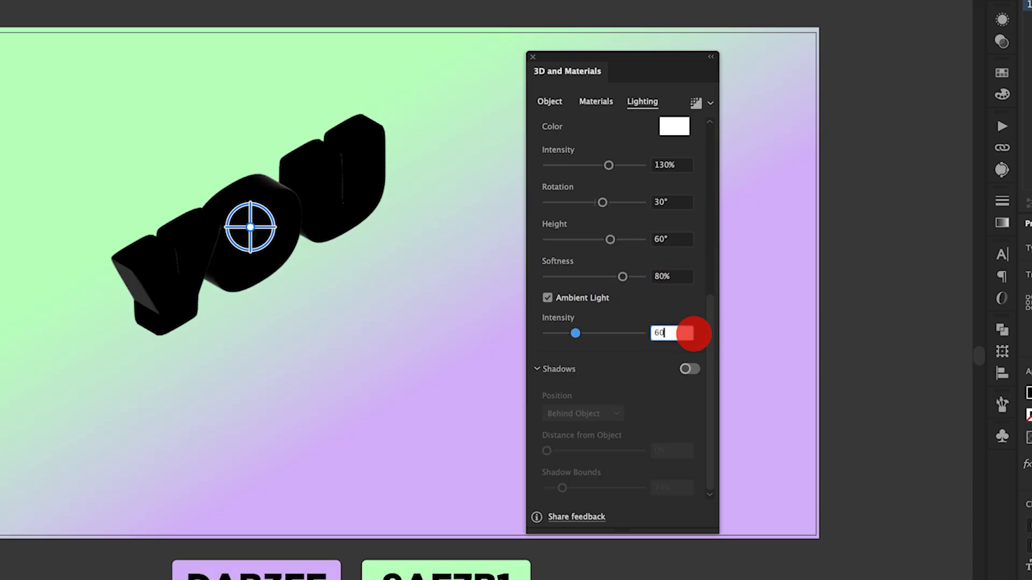
pyautogui.press('Return')
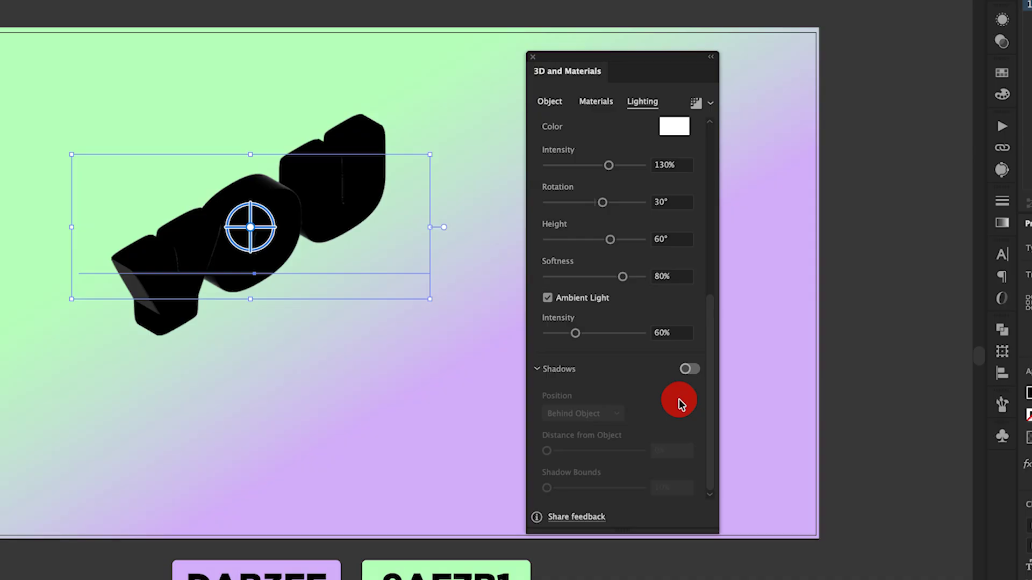
# - Enable shadows for the 3D text, positioned Below Object with shadow bounds of 400%
pyautogui.click(688, 369)
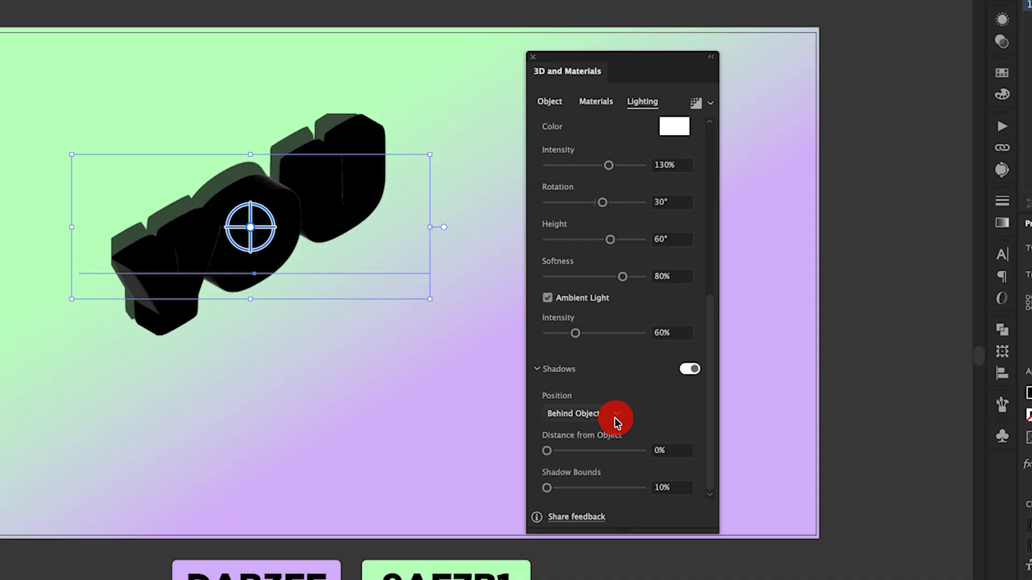
pyautogui.click(617, 415)
pyautogui.click(604, 448)
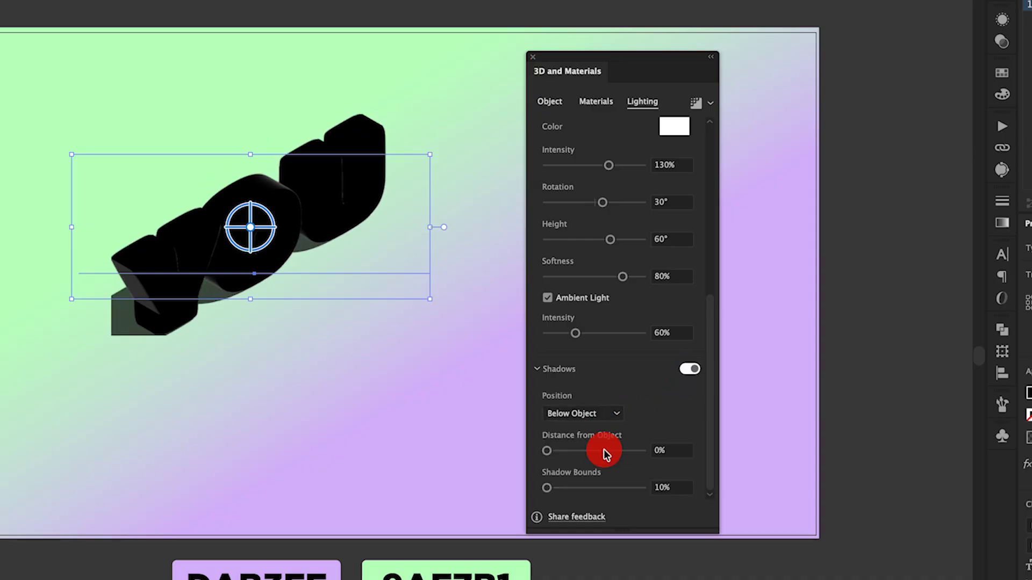
pyautogui.moveTo(547, 488); pyautogui.dragTo(670, 495)
# - Recolor the 3D YOU text by sampling the green 9AF7B1 swatch with the Eyedropper
pyautogui.press('i')
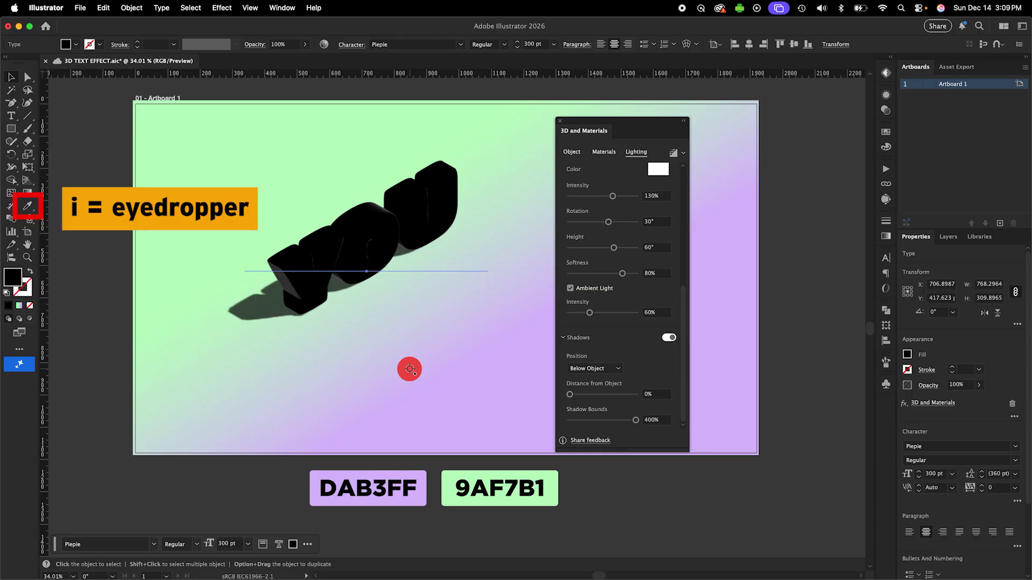
pyautogui.press('i')
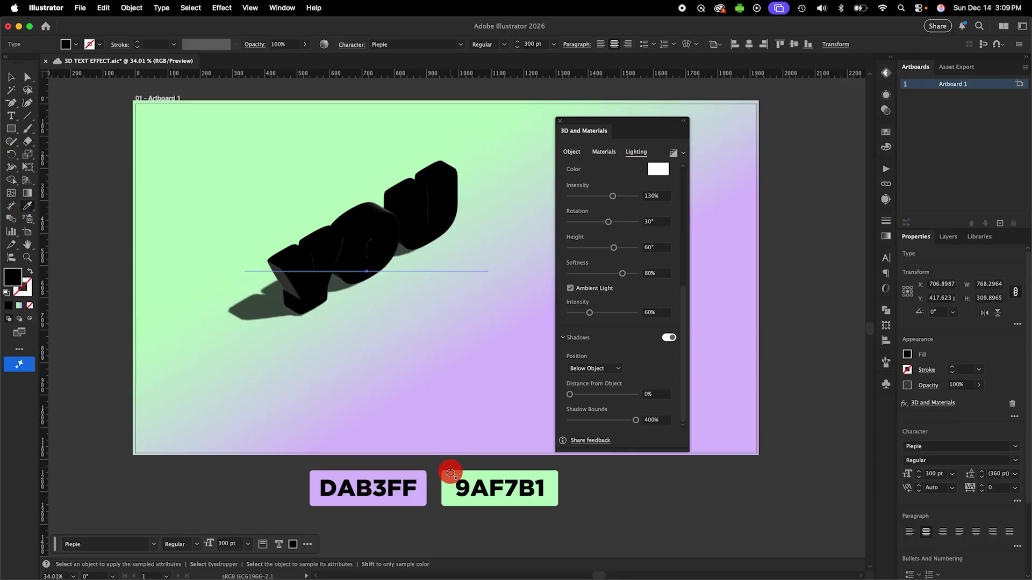
pyautogui.click(447, 477)
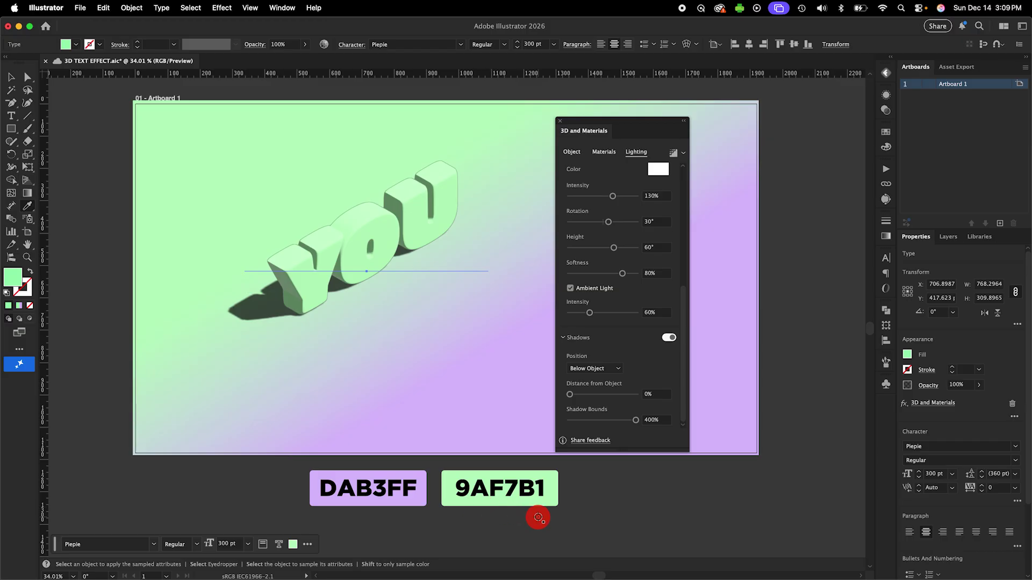
# - Duplicate the green YOU text straight below the original and recolor the copy from the purple DAB3FF swatch
pyautogui.press('v')
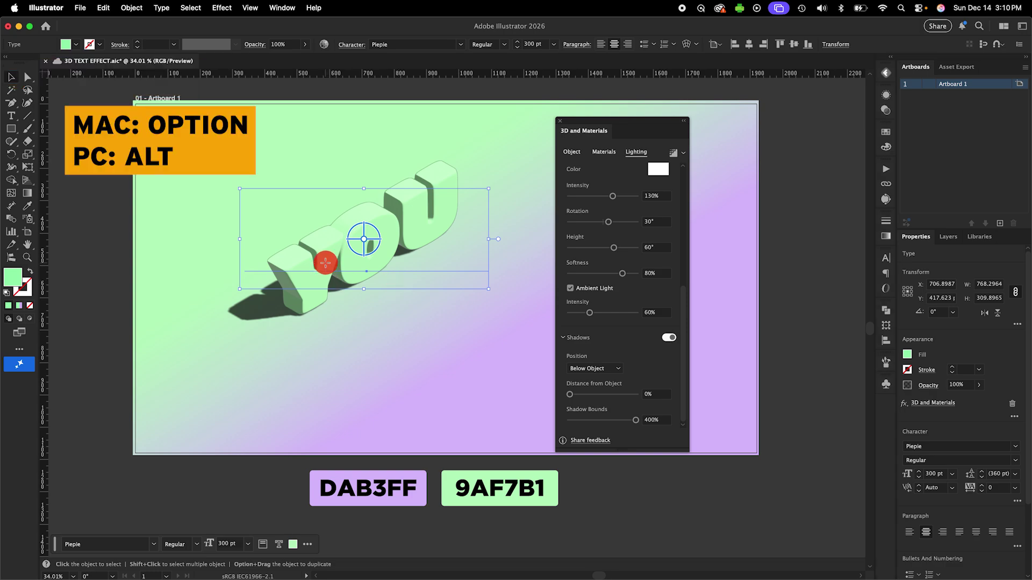
pyautogui.moveTo(325, 263); pyautogui.dragTo(320, 381)
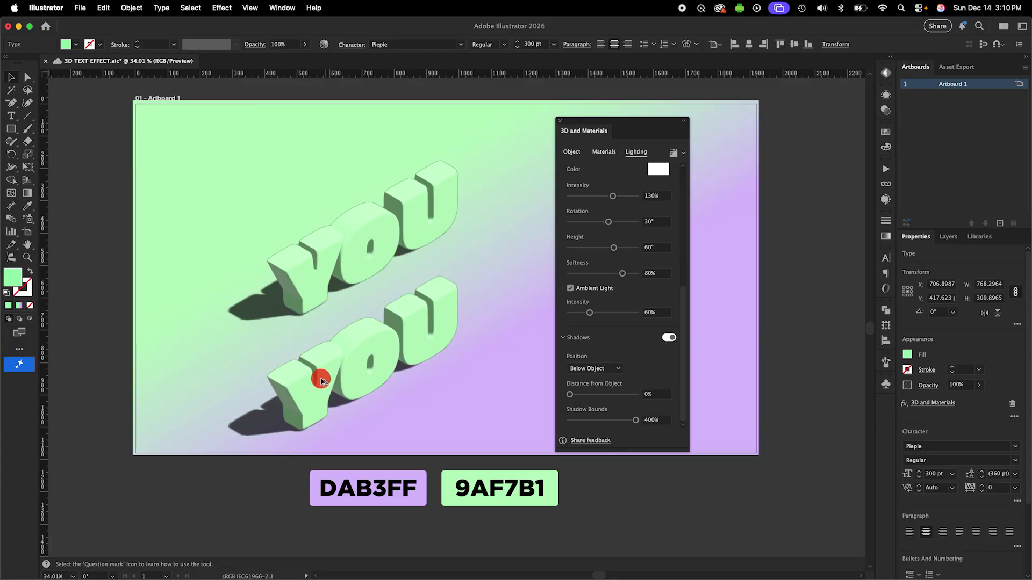
pyautogui.moveTo(321, 381); pyautogui.dragTo(321, 380)
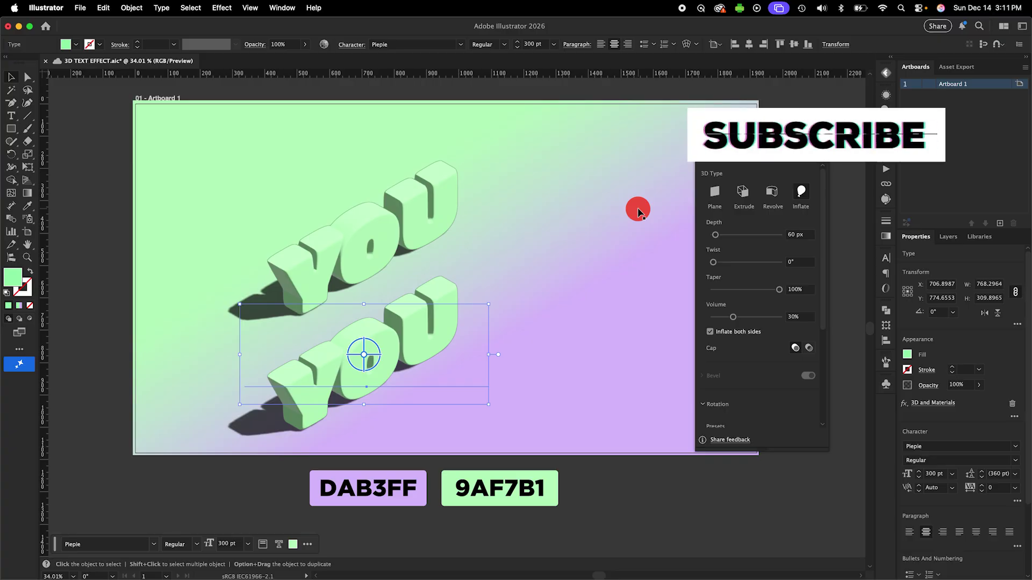
pyautogui.press('i')
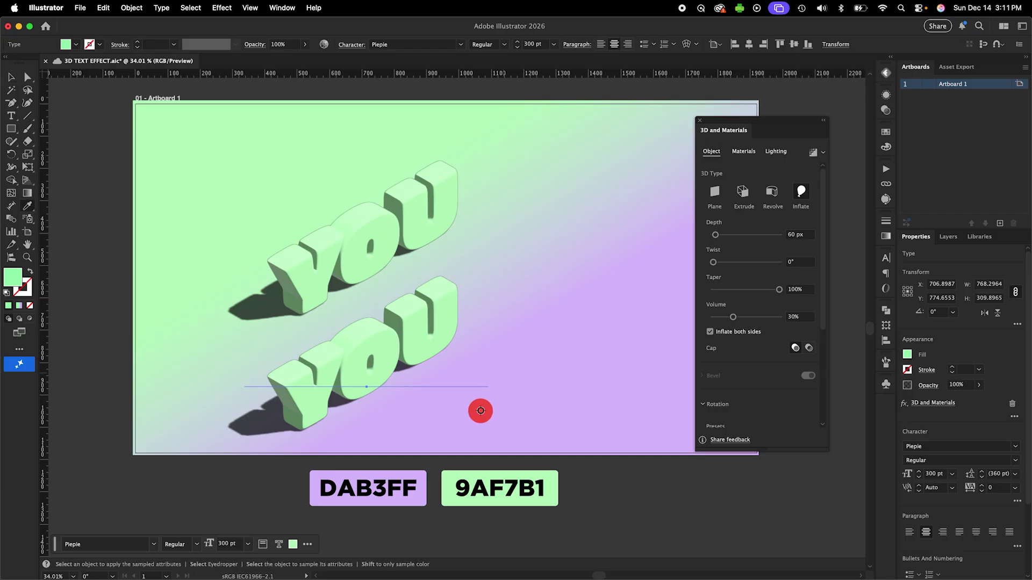
pyautogui.click(407, 475)
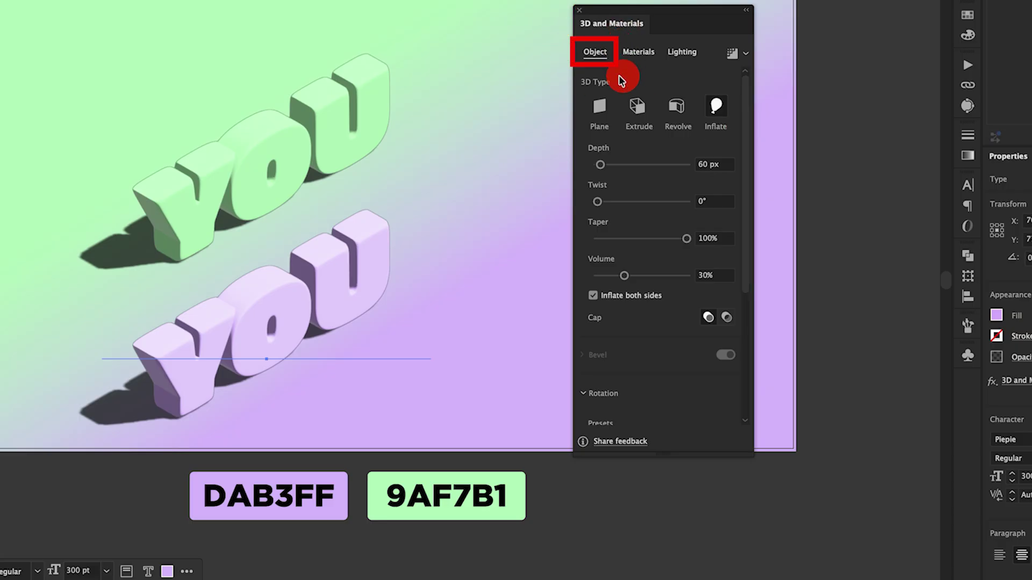
# - Set the purple copy's 3D rotation preset to Isometric Top and rotate its text box to 90°
pyautogui.moveTo(746, 127); pyautogui.dragTo(748, 225)
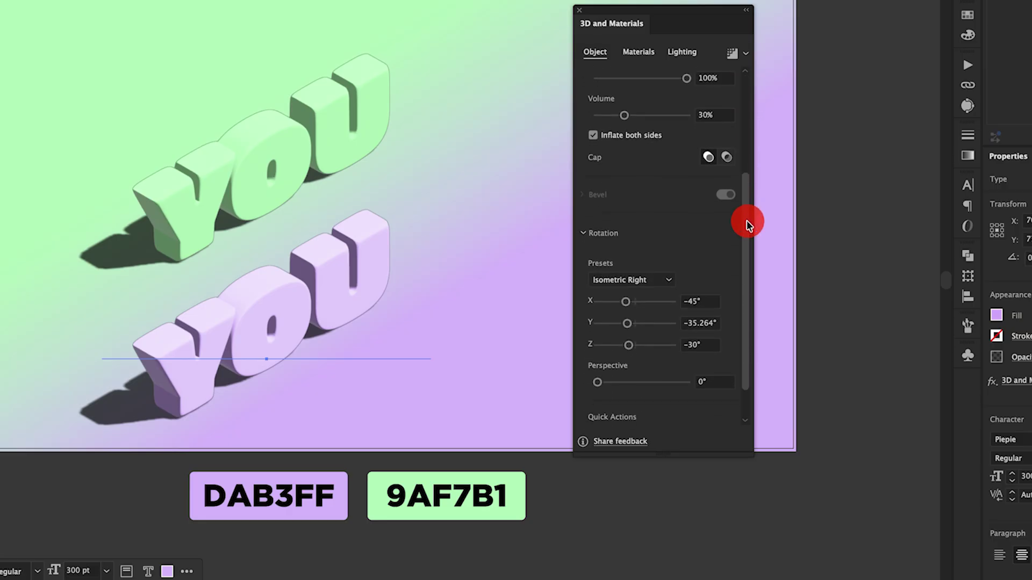
pyautogui.click(661, 279)
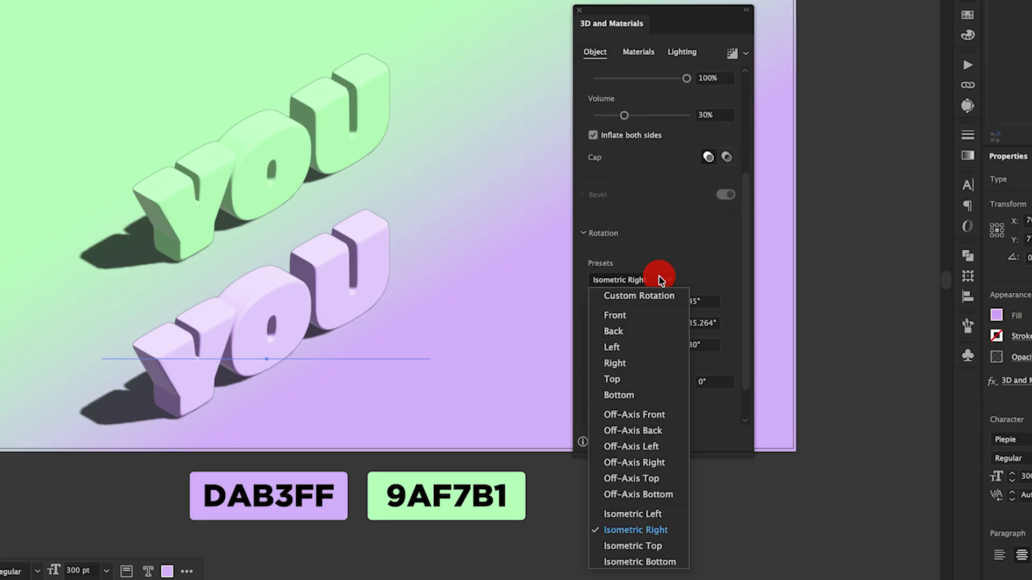
pyautogui.click(622, 546)
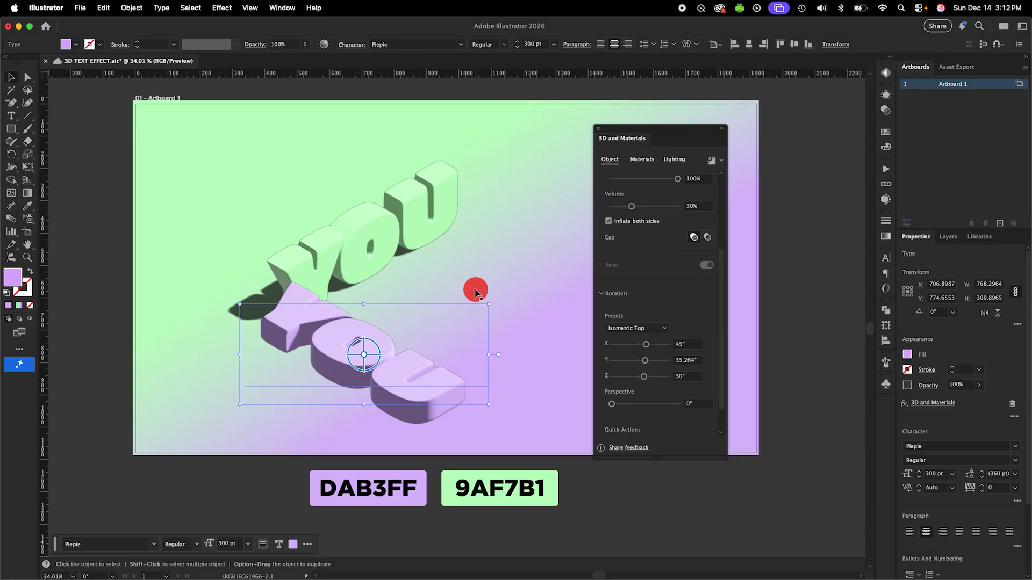
pyautogui.moveTo(492, 301); pyautogui.dragTo(355, 218)
# - Replace the purple YOU copy's wording with GOTTHIS
pyautogui.press('t')
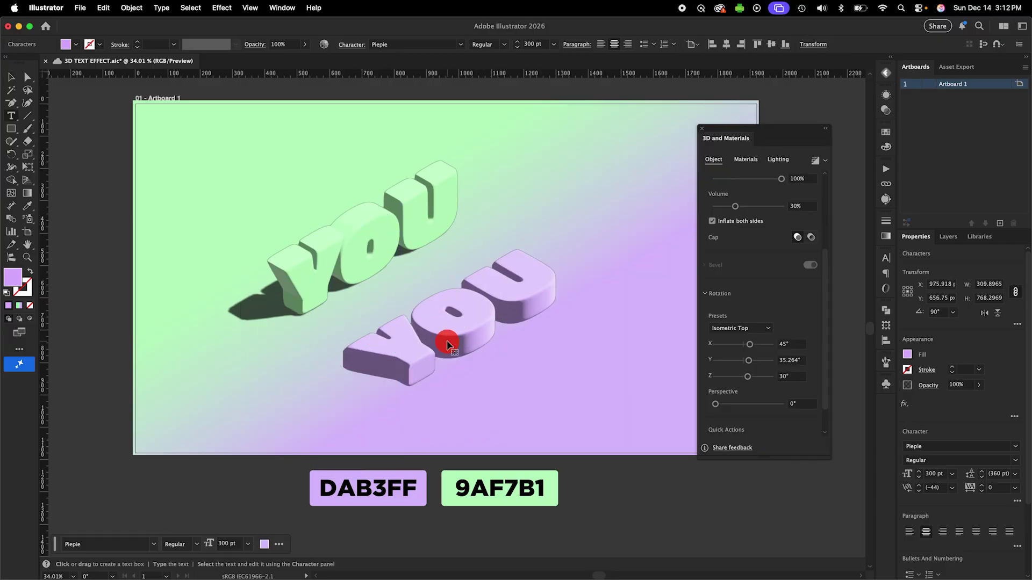
pyautogui.doubleClick(447, 344)
pyautogui.write('G')
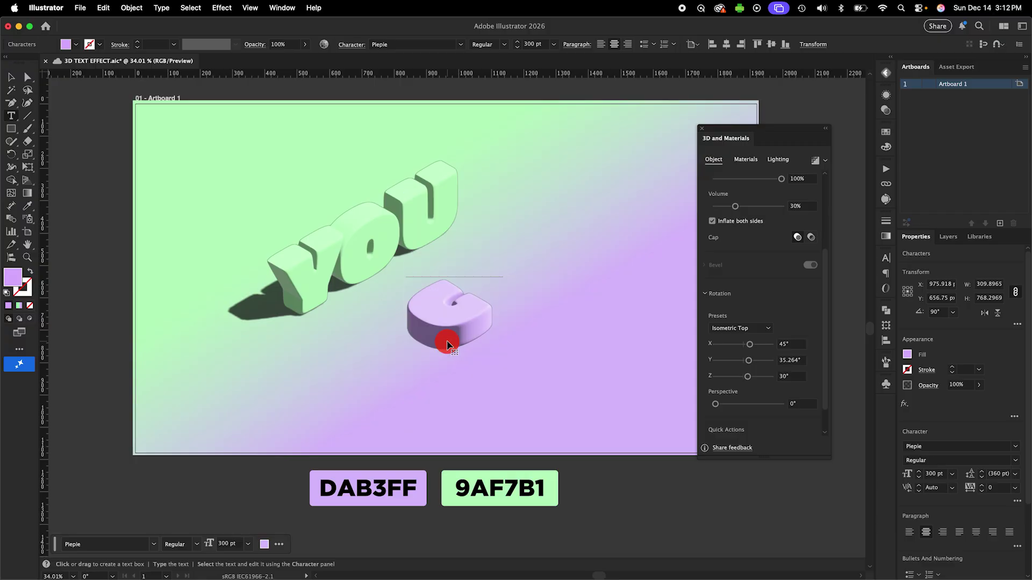
pyautogui.write('OTTHI')
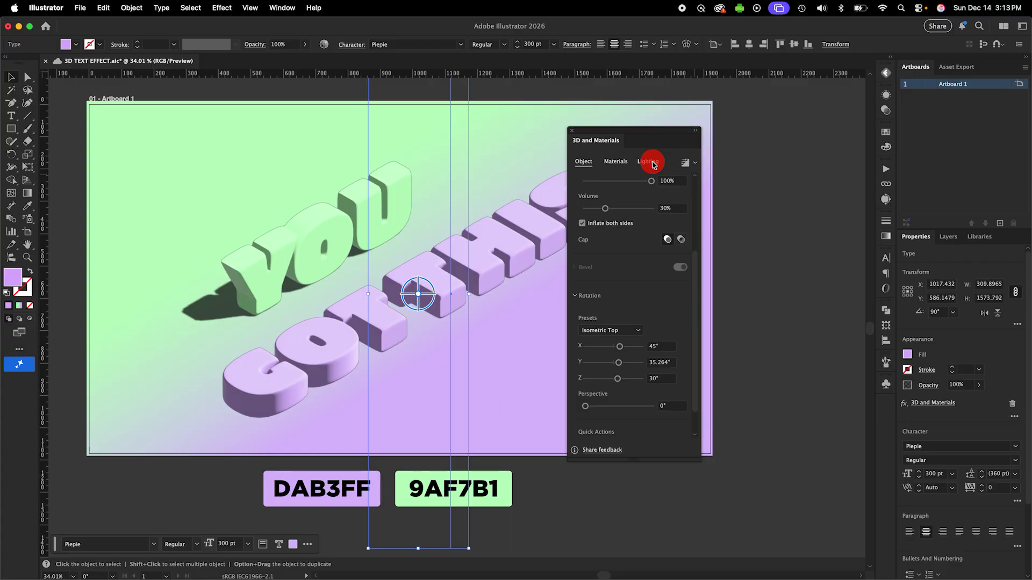
# - Set the purple text's light rotation to 130° and its shadow position to Behind Object
pyautogui.click(650, 161)
pyautogui.click(673, 340)
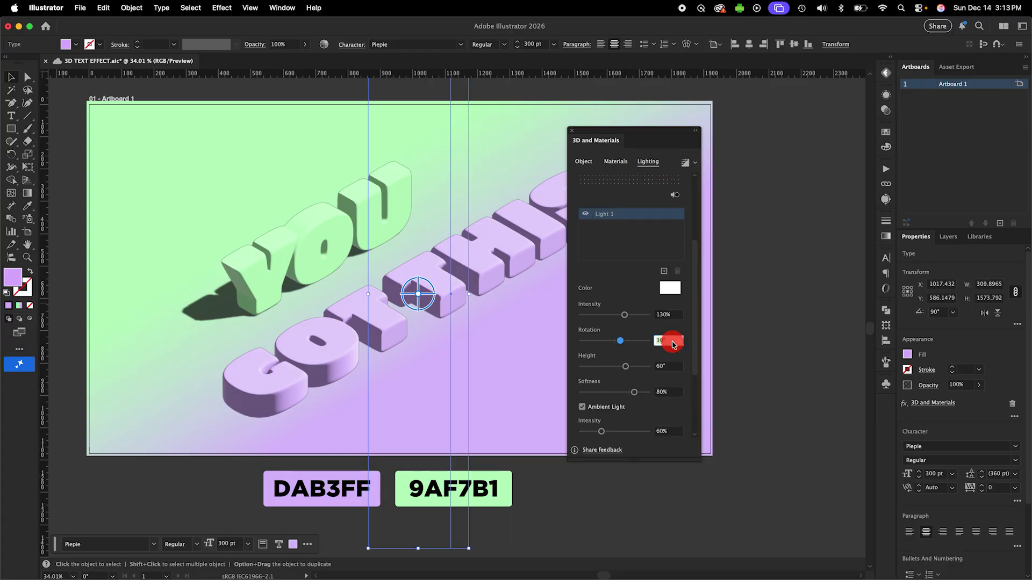
pyautogui.write('130')
pyautogui.press('Return')
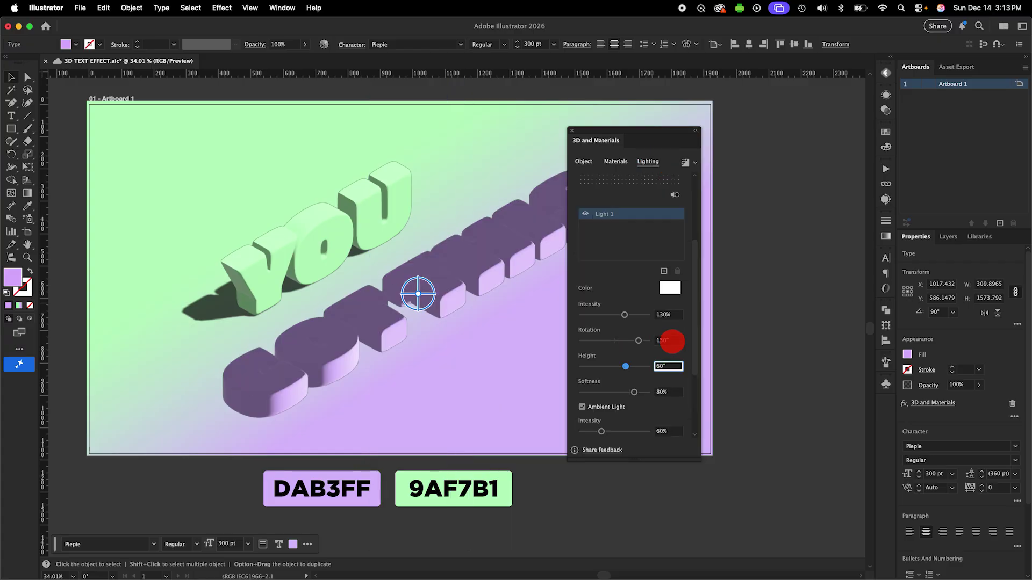
pyautogui.scroll(-3, 697, 409)
pyautogui.click(626, 380)
pyautogui.click(618, 391)
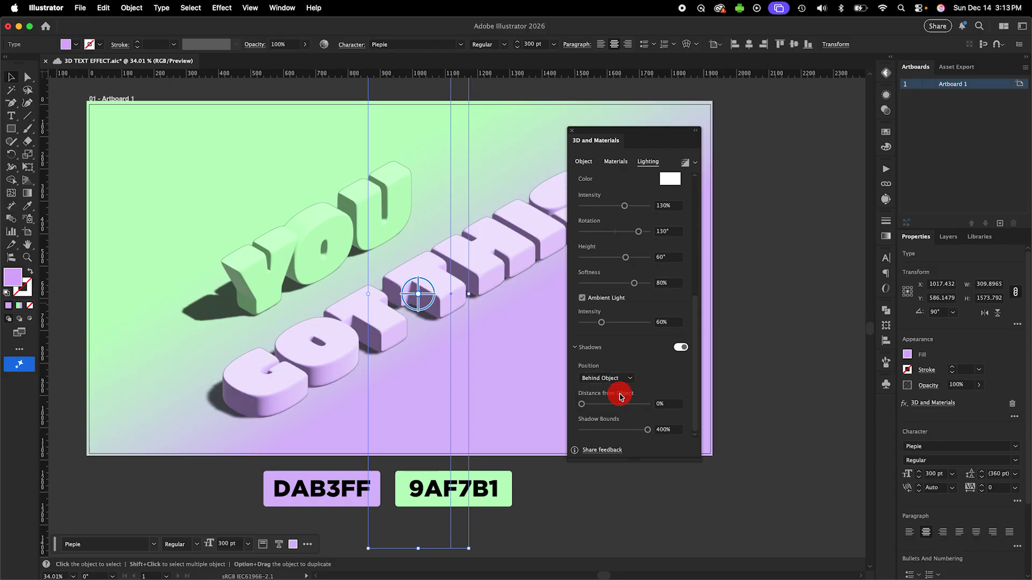
# - Shift the green YOU text slightly to the right above the purple GOTTHIS text and save the document
pyautogui.moveTo(358, 260); pyautogui.dragTo(387, 258)
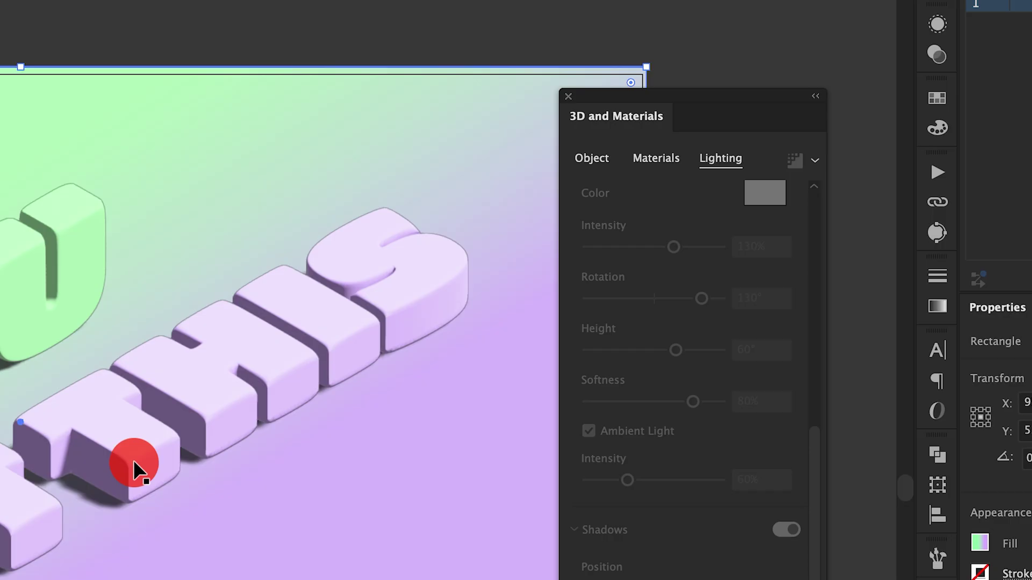
pyautogui.click(133, 460)
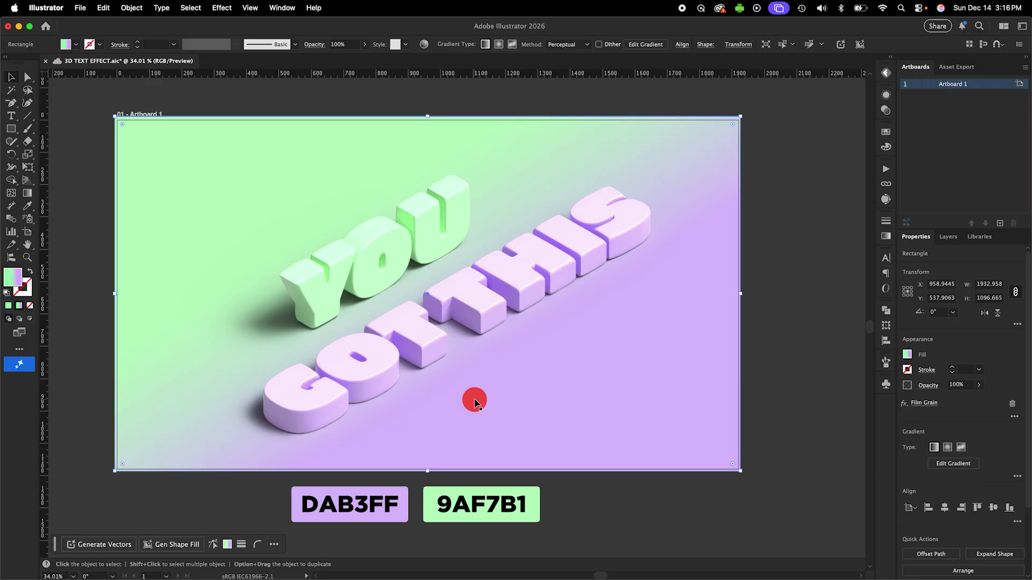
pyautogui.press('super+s')
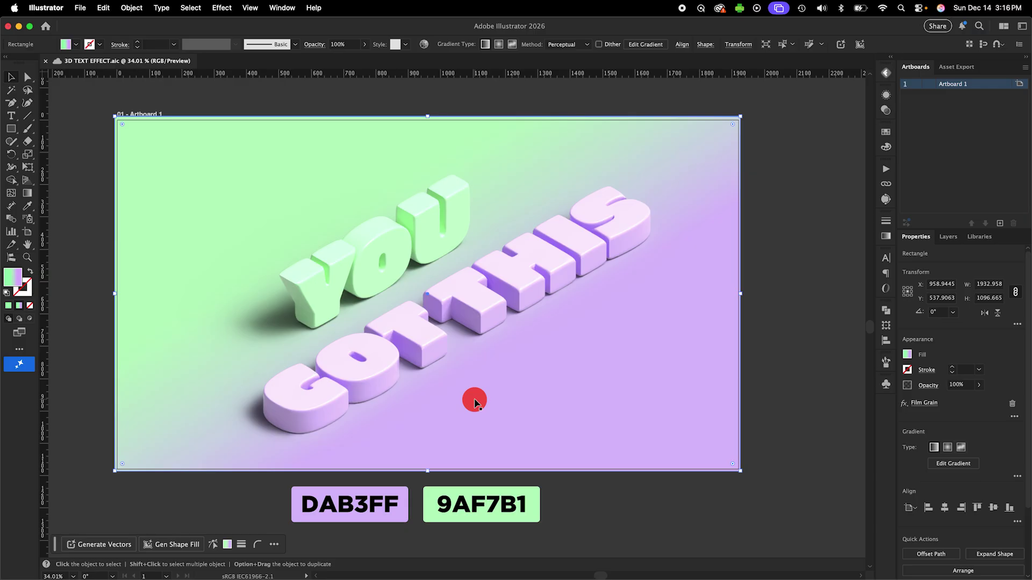